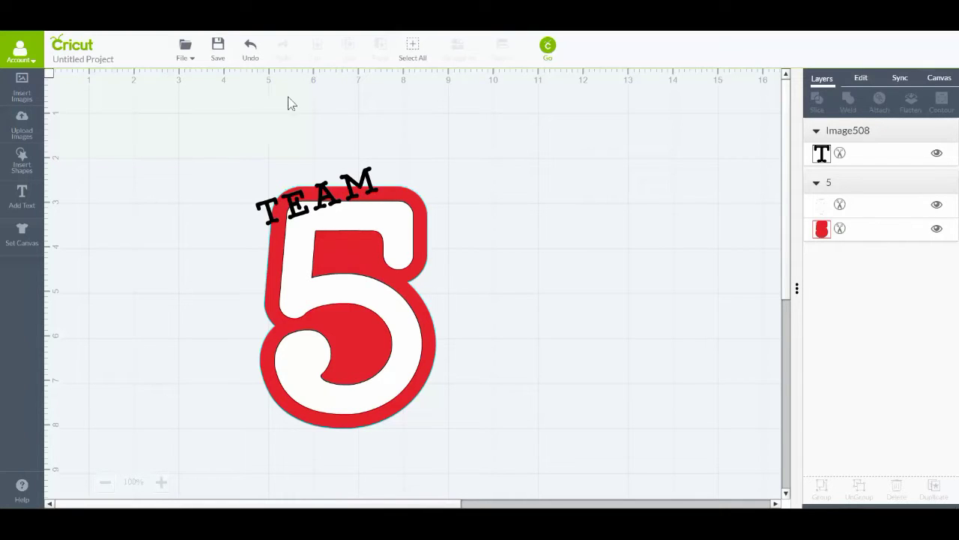
- Ungroup the 5 into its white and red layers and move the TEAM text to the front
click(411, 227)
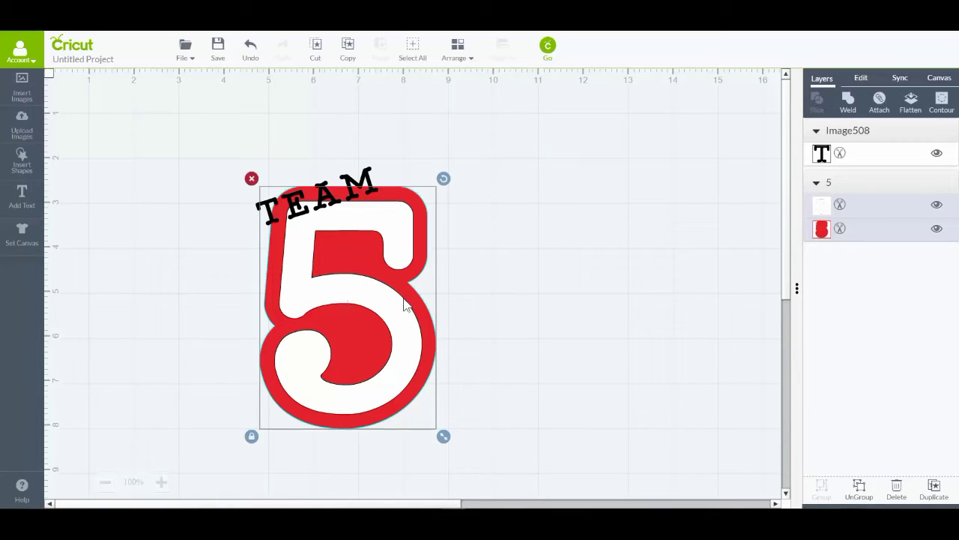
click(859, 493)
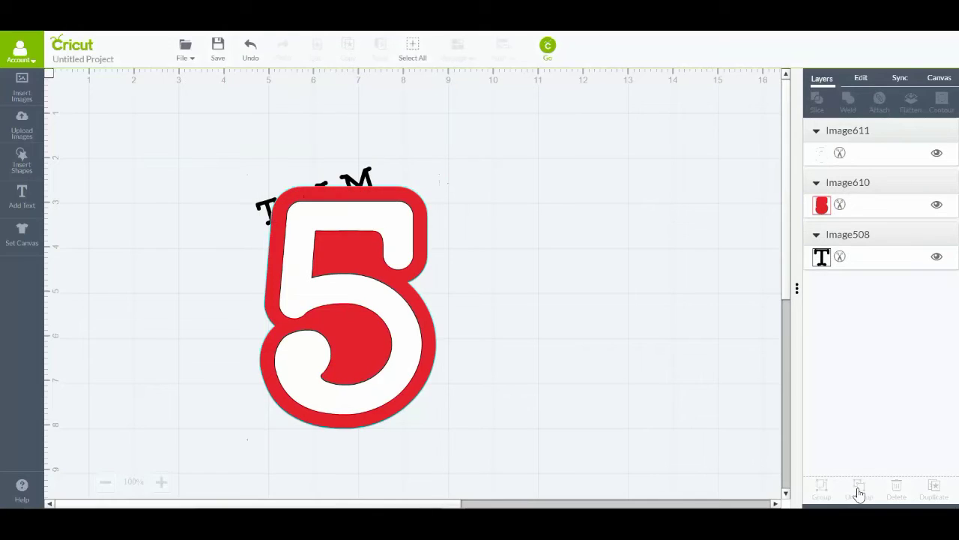
click(367, 178)
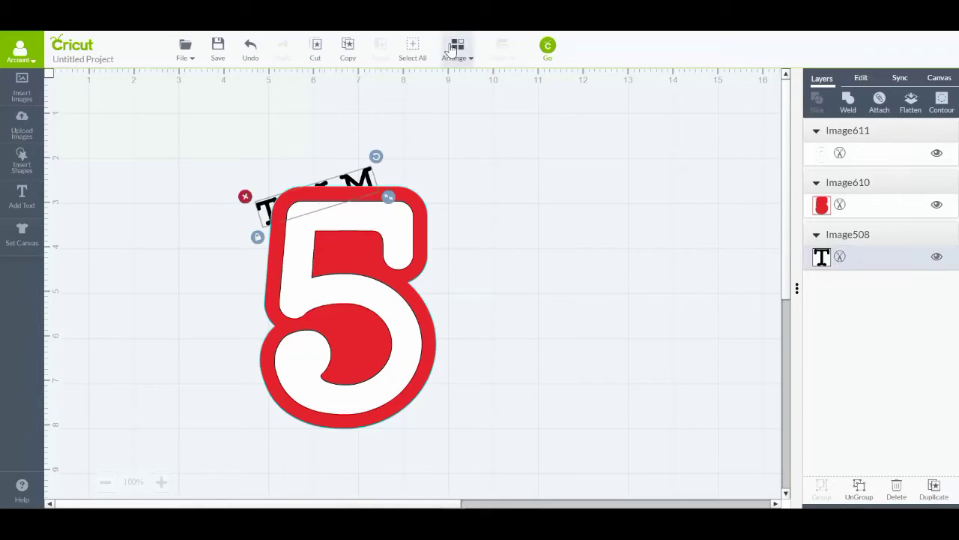
click(458, 47)
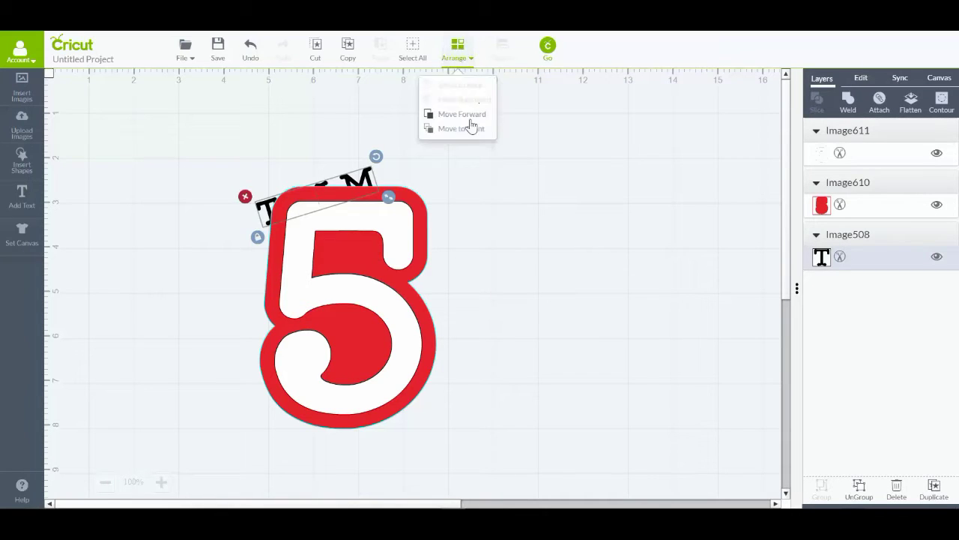
click(454, 130)
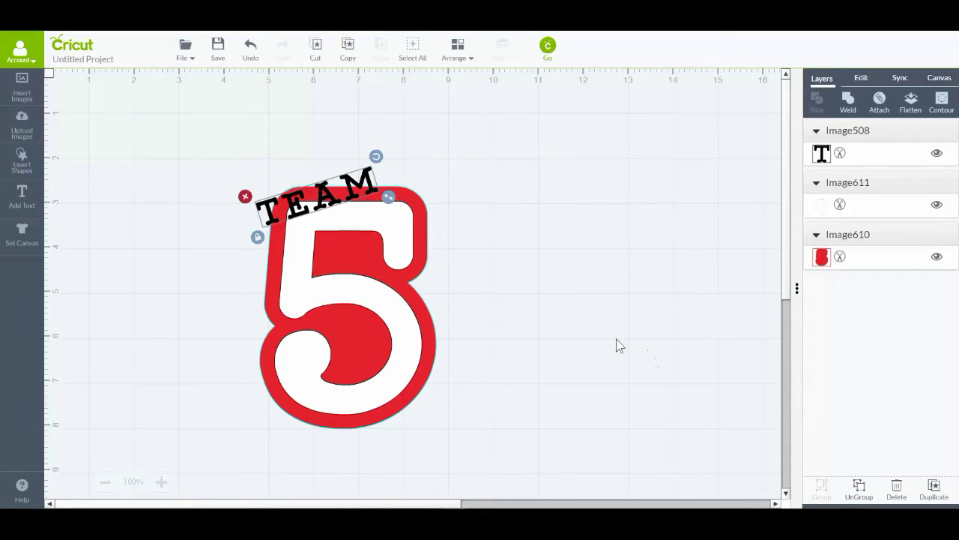
- Duplicate TEAM, park the copy right of the 5, then select the original TEAM with the white 5
click(929, 489)
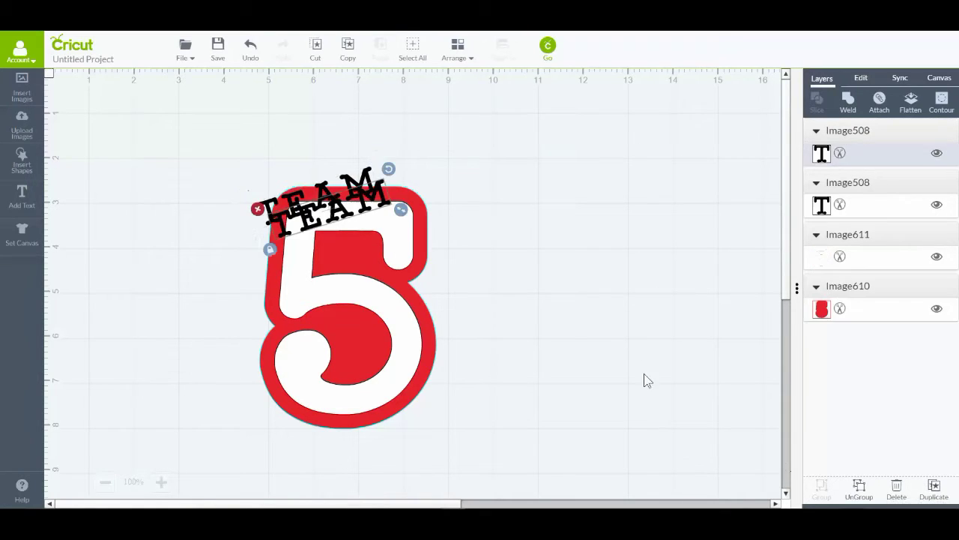
drag(343, 219, 673, 207)
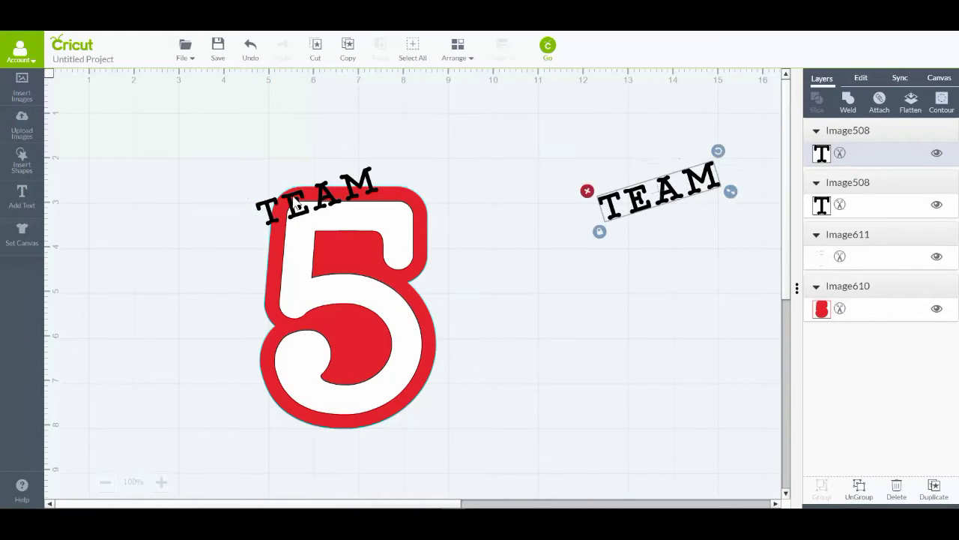
click(296, 203)
shift+click(394, 238)
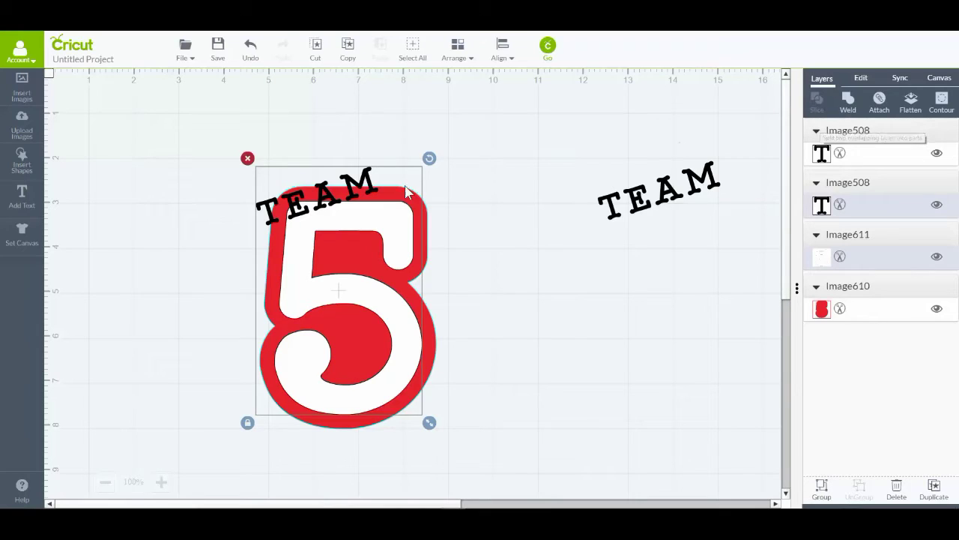
- Weld the TEAM letters on the 5 into a single image
click(396, 124)
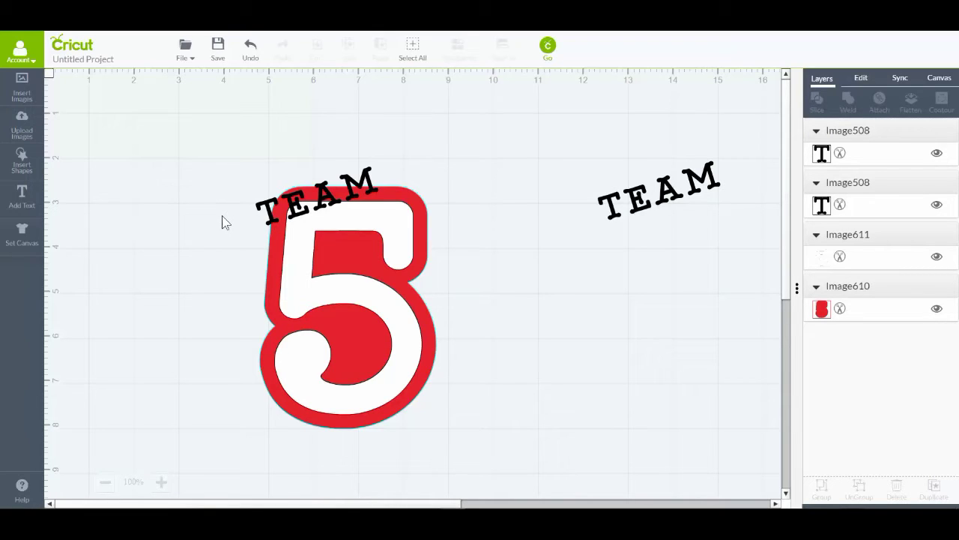
click(294, 206)
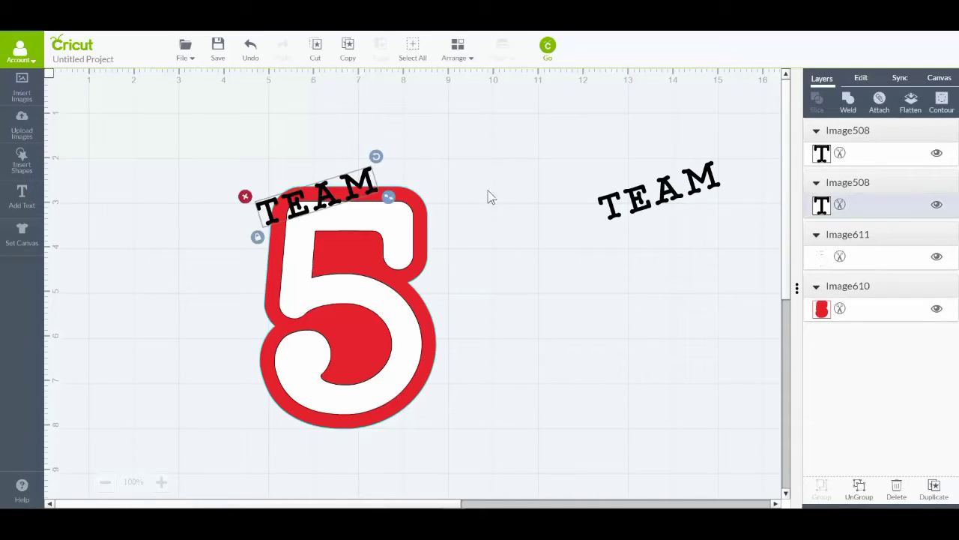
click(845, 109)
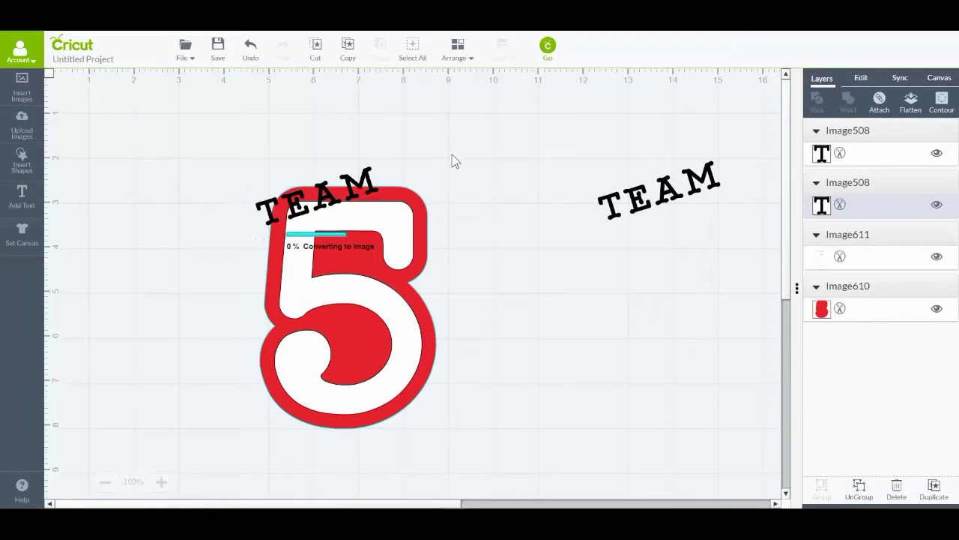
- Slice the welded TEAM image out of the white 5, producing Sliced Images A–D
click(363, 183)
shift+click(411, 239)
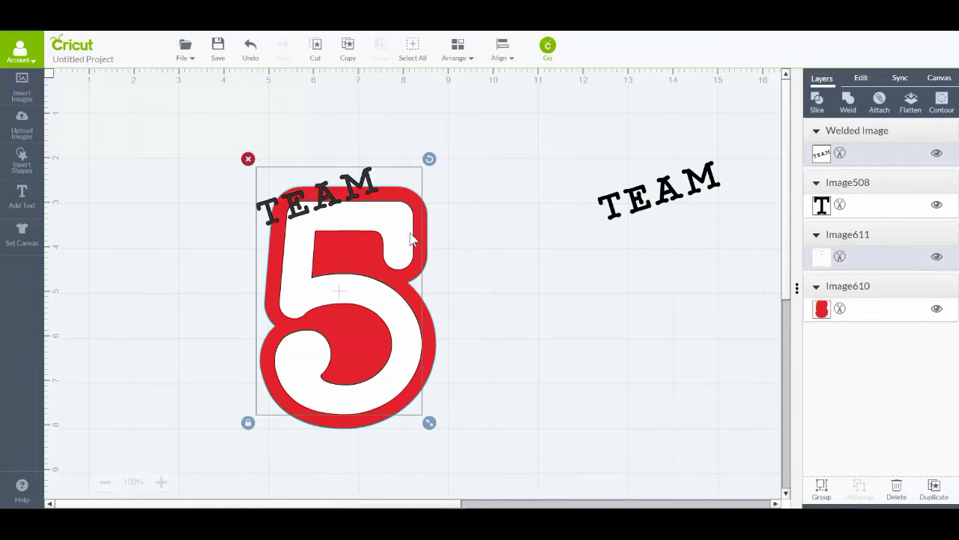
click(817, 102)
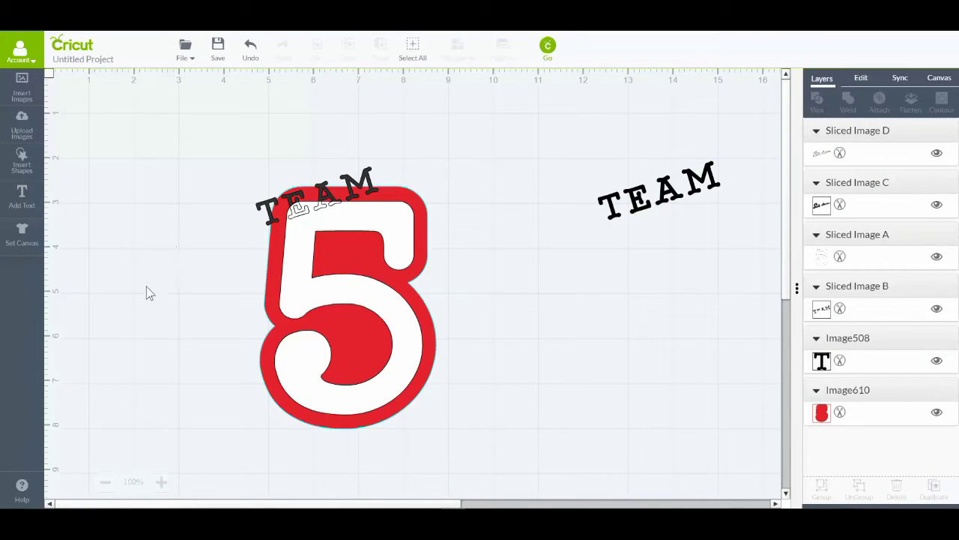
- Drag the cut-out TEAM piece, Sliced Image D, off the 5 to the upper right
click(298, 217)
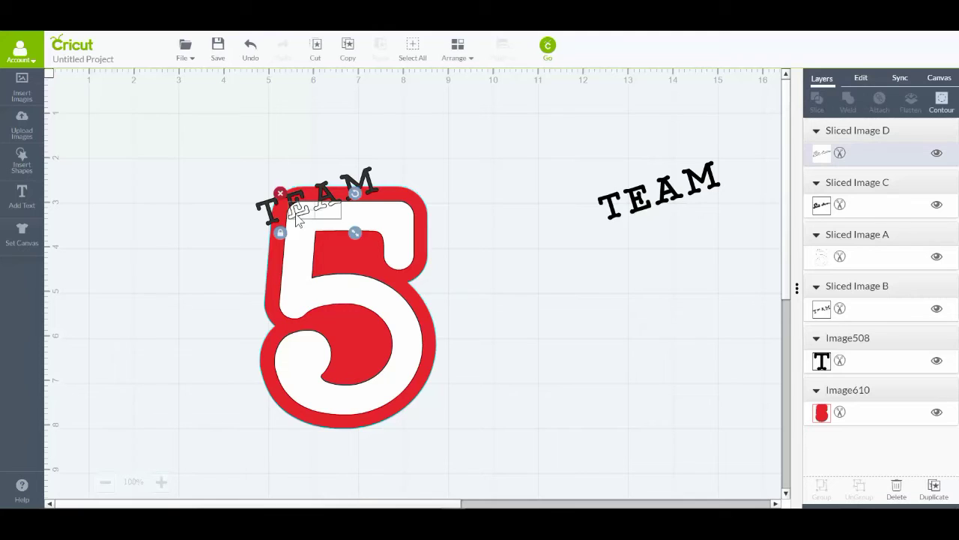
drag(298, 217, 589, 136)
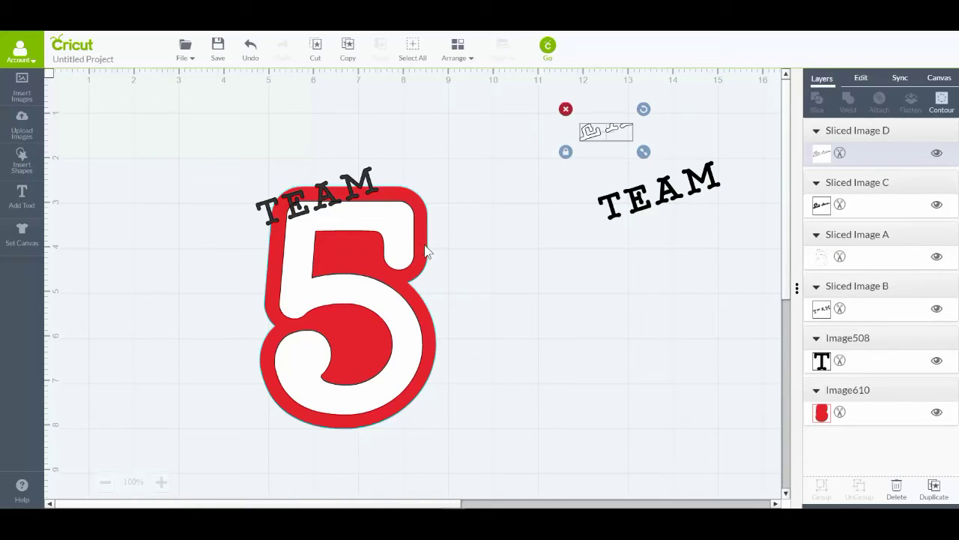
click(296, 278)
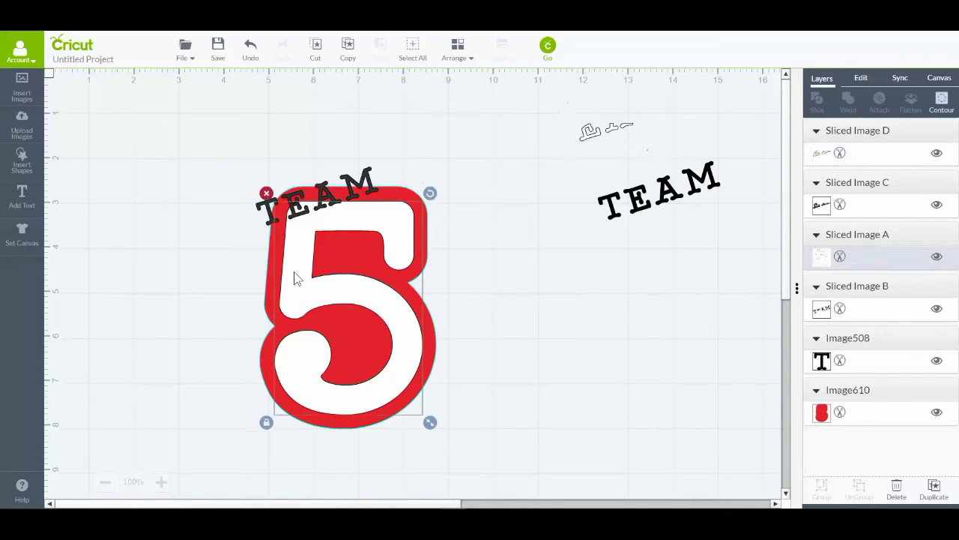
click(936, 257)
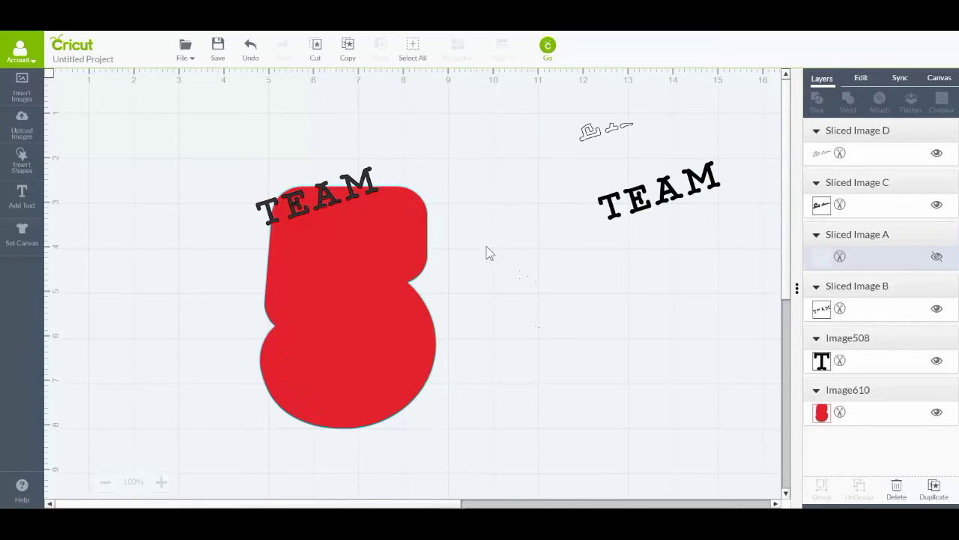
click(301, 210)
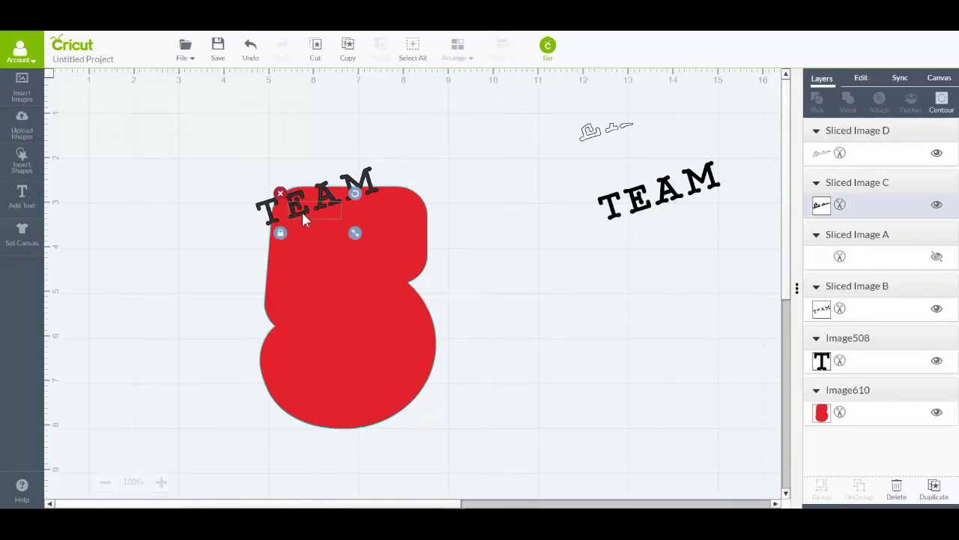
click(324, 193)
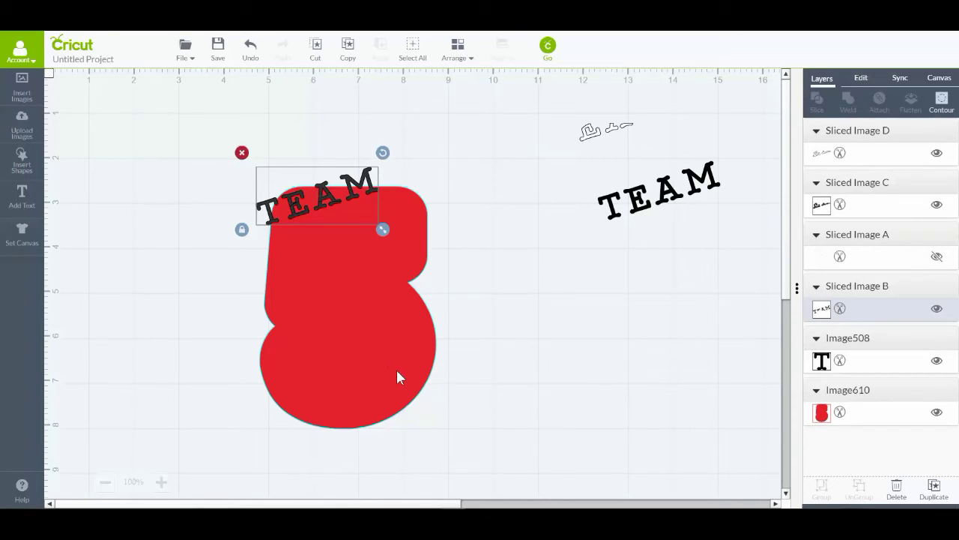
- Marquee-select the TEAM pieces on the red shape and weld them into one word
click(192, 121)
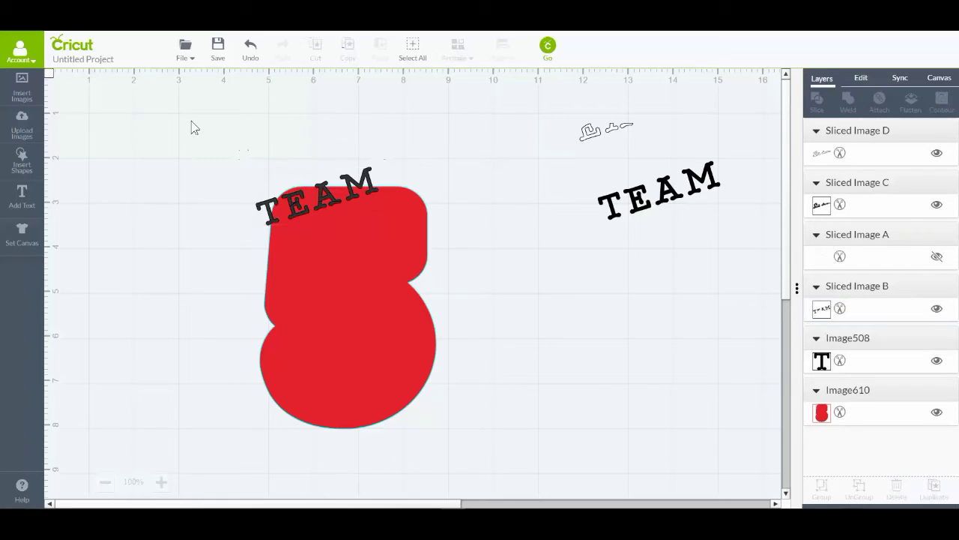
drag(205, 124, 457, 245)
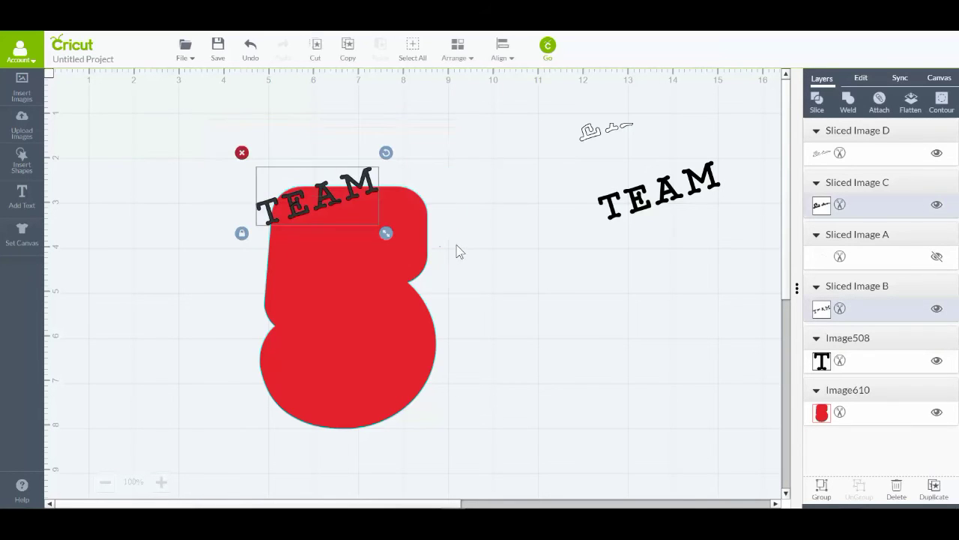
click(847, 105)
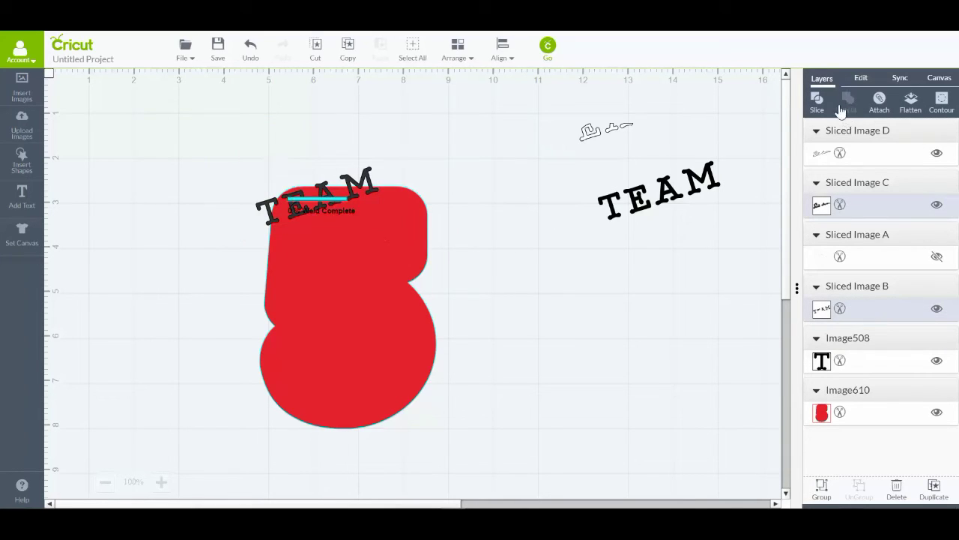
- Slice the welded TEAM word out of the red 5 shape
click(462, 197)
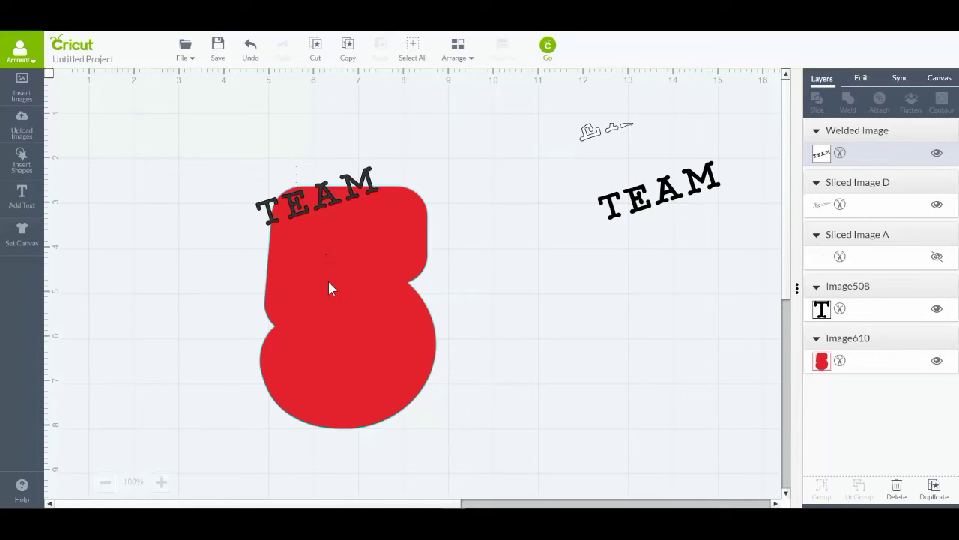
click(296, 200)
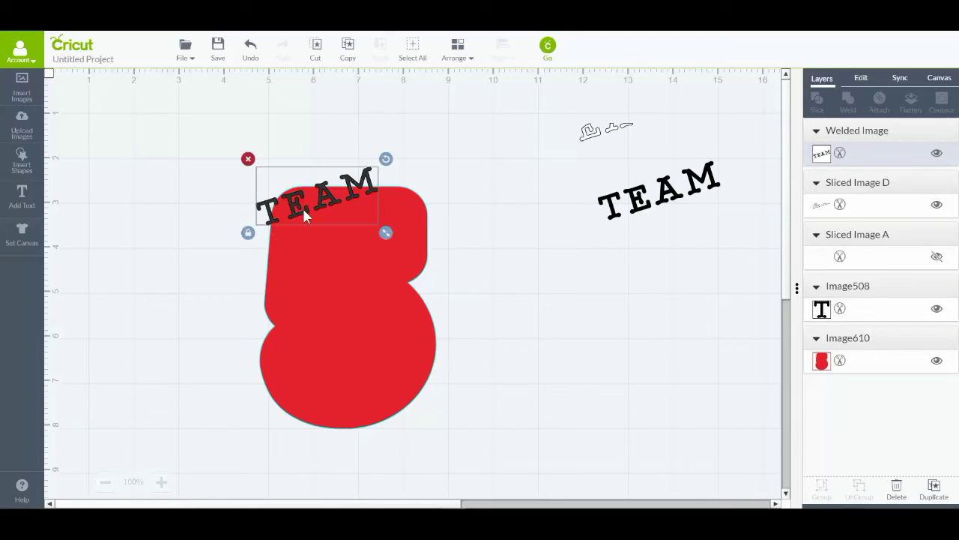
click(347, 311)
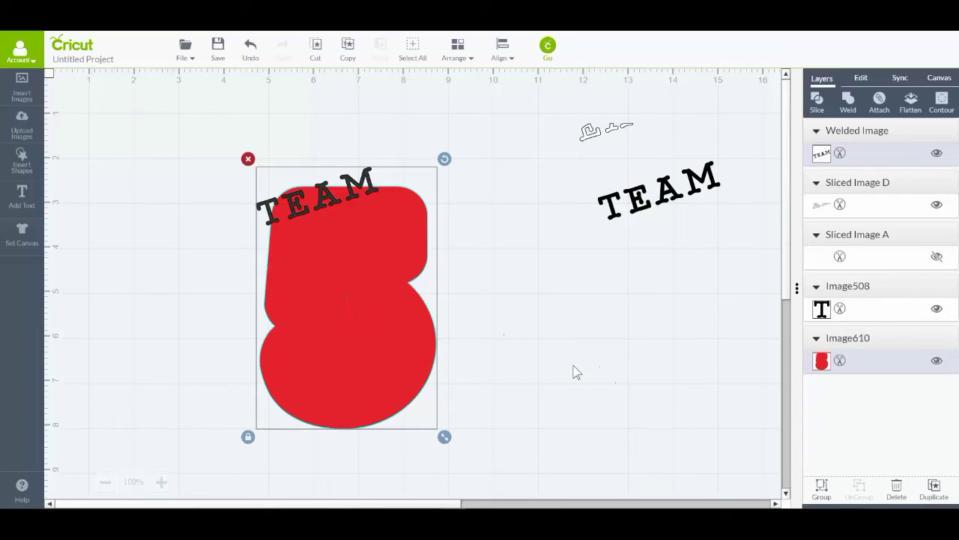
click(818, 105)
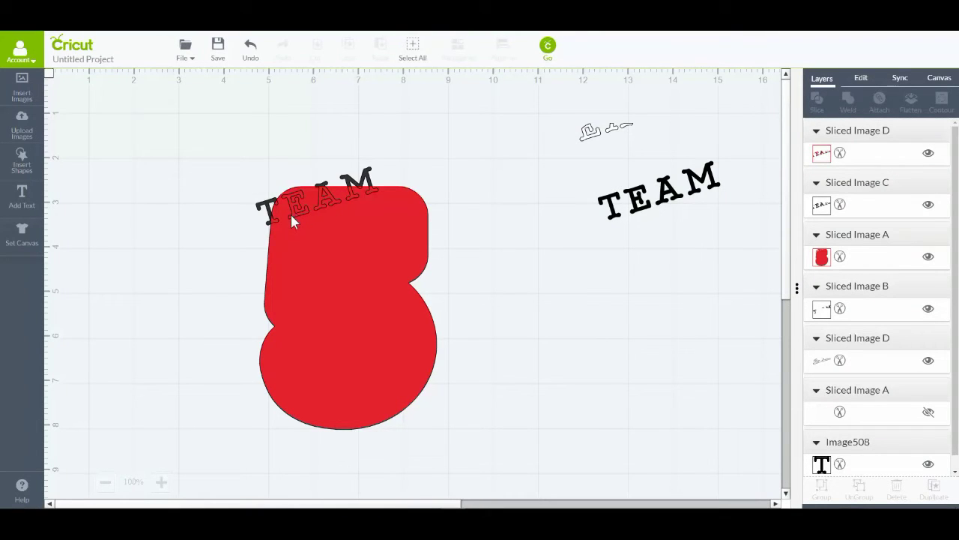
- Move the red, black and white TEAM slices to the canvas top, then unhide Sliced Image A
drag(290, 212, 437, 173)
drag(297, 213, 137, 142)
drag(266, 208, 267, 244)
click(251, 45)
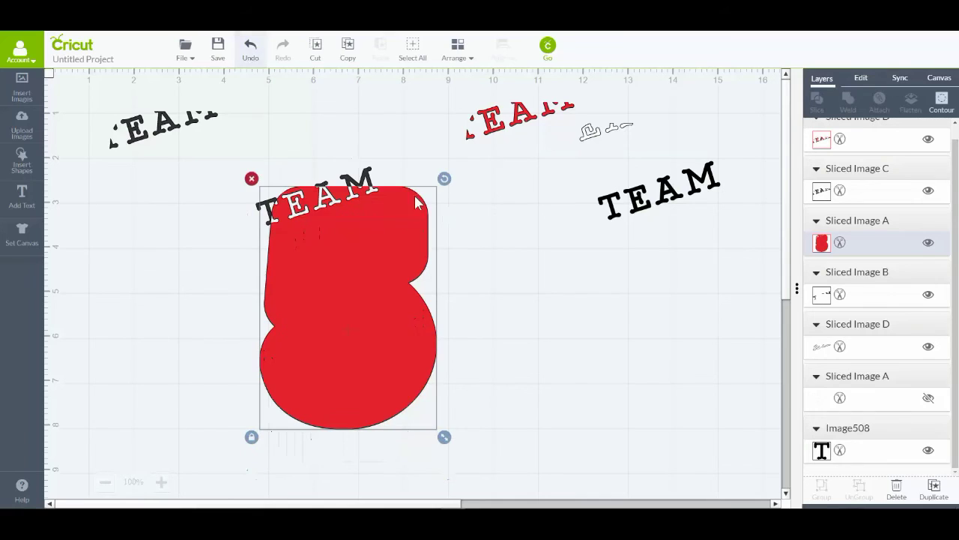
click(234, 161)
drag(237, 140, 472, 258)
drag(332, 160, 141, 95)
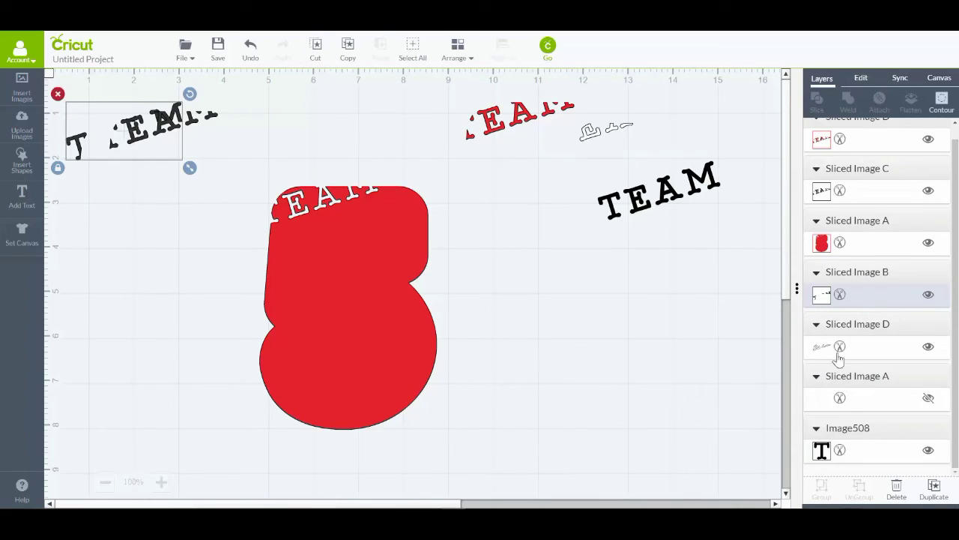
click(929, 398)
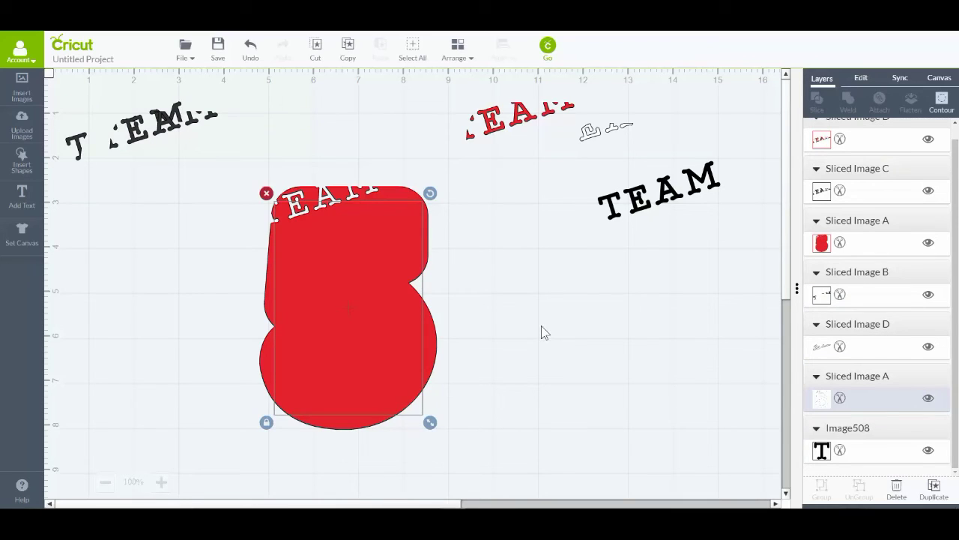
- Move the white 5 layer to the front, over the red outline
click(457, 49)
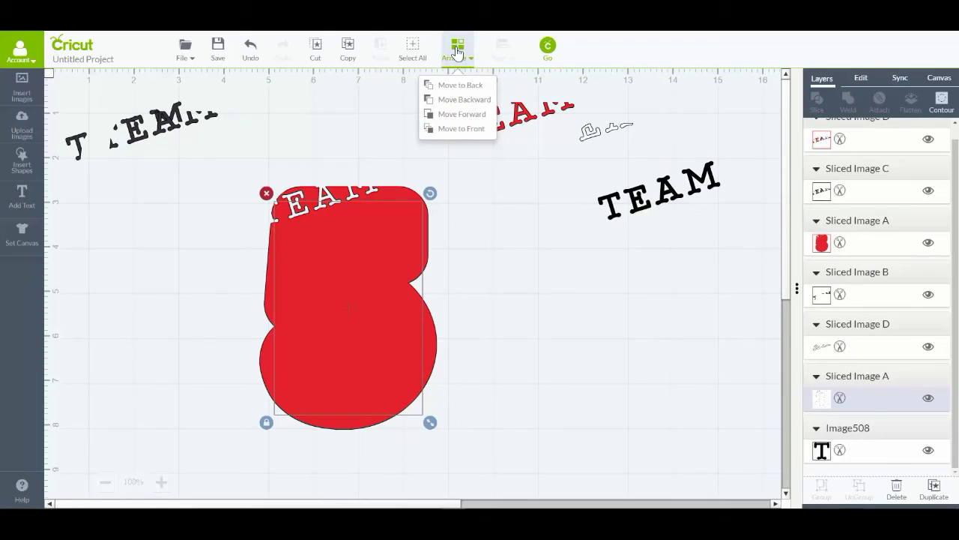
click(457, 129)
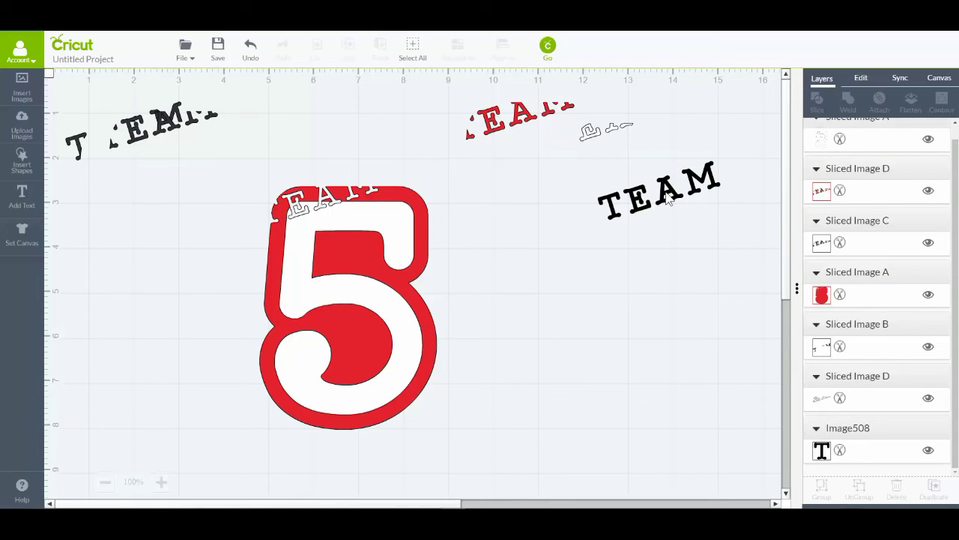
- Place the spare TEAM text in the gap at the 5's top and bring it to the front
drag(667, 196, 330, 196)
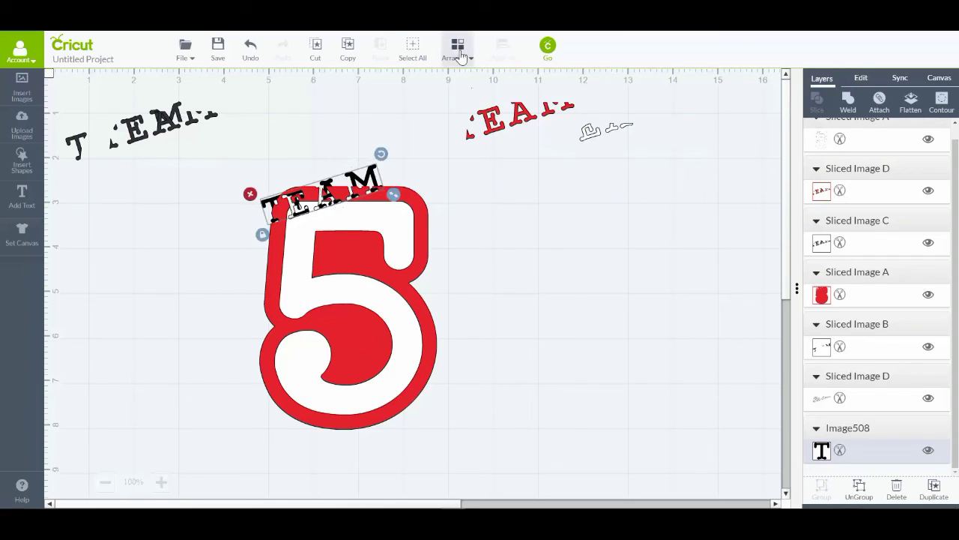
click(457, 49)
click(456, 129)
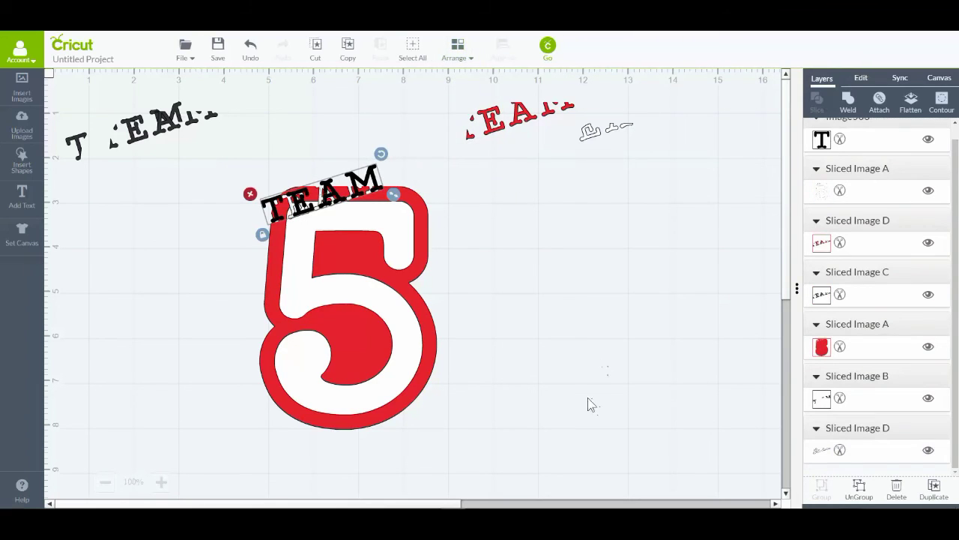
mouse_move(357, 184)
mouse_down()
mouse_move(376, 186)
mouse_move(363, 191)
mouse_up()
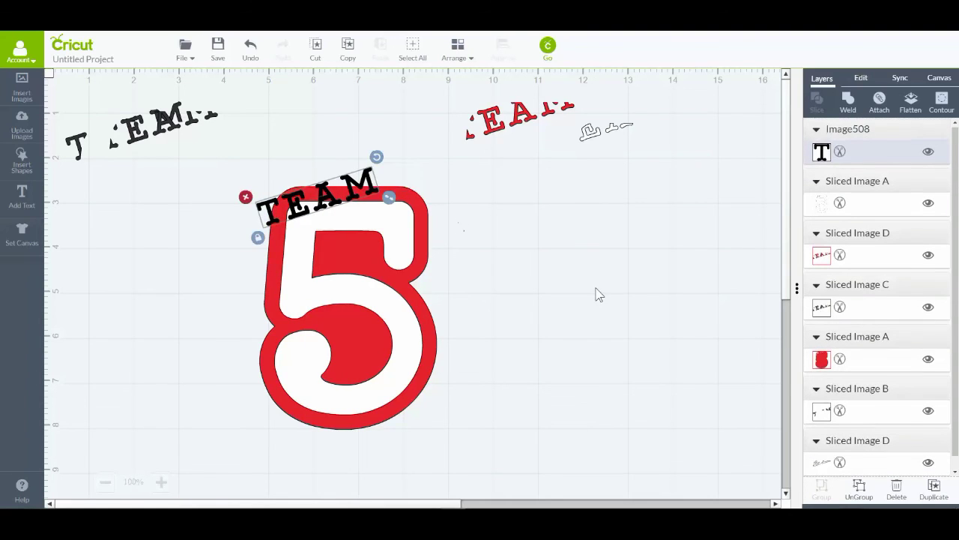
click(597, 293)
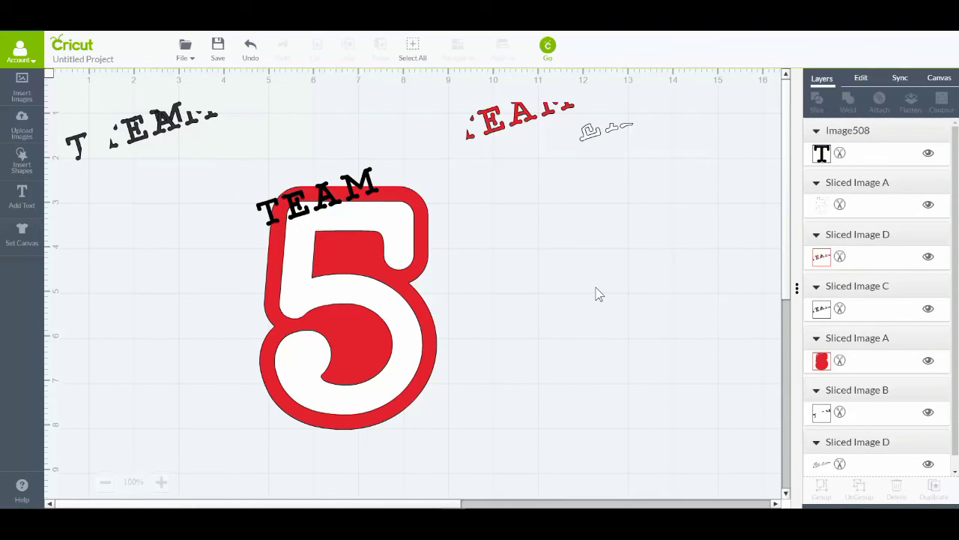